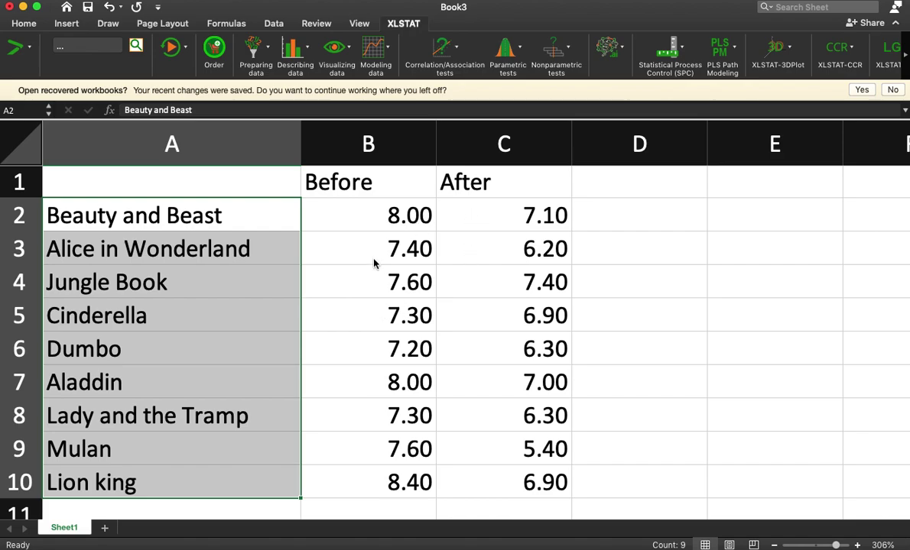
Step: Review the Before and After scores of the listed films, from Beauty and Beast to Lion king
drag(375, 223, 412, 486)
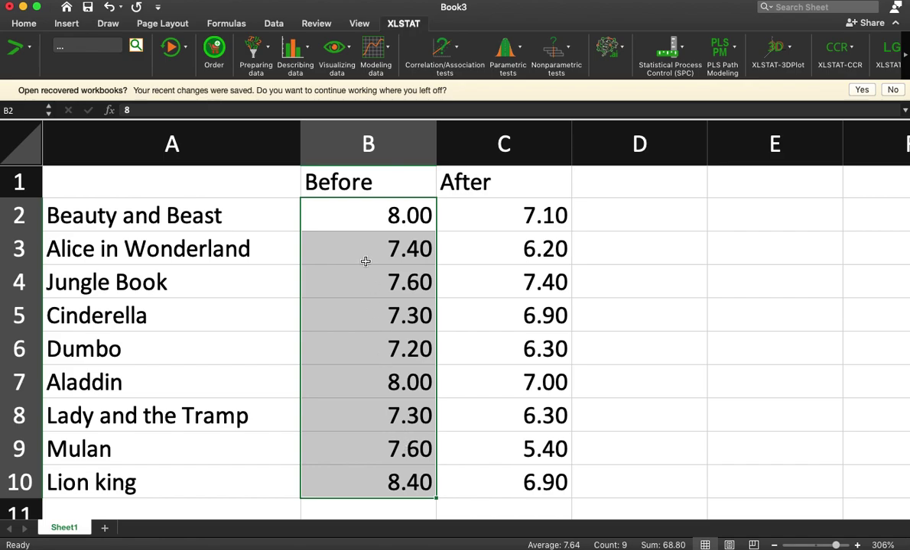
drag(508, 216, 537, 474)
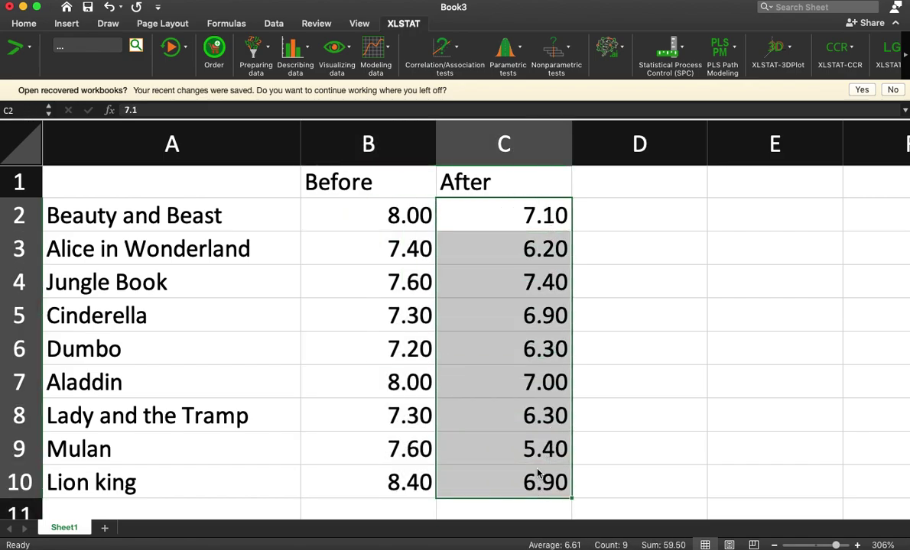
click(417, 228)
click(149, 212)
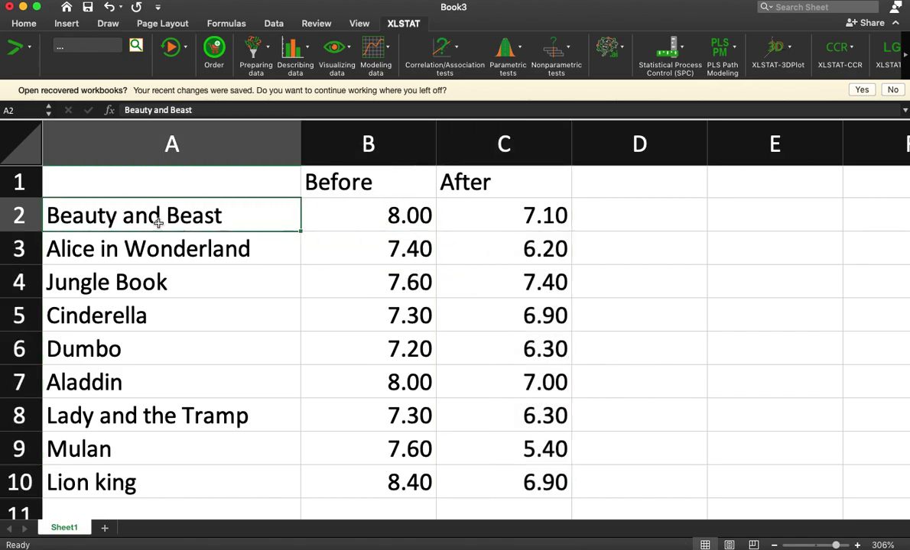
click(353, 226)
click(469, 219)
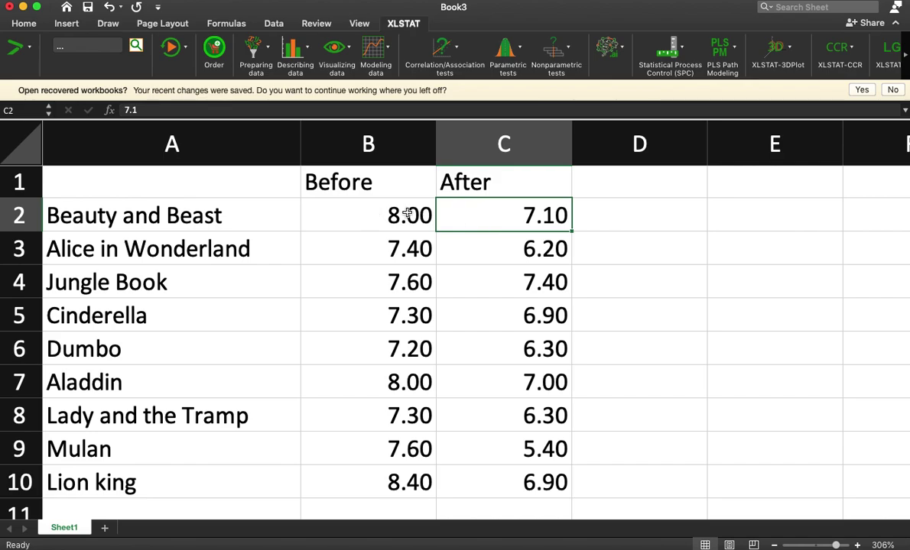
Step: Enter the header "delta" in cell D1, next to the After column
click(599, 205)
click(599, 177)
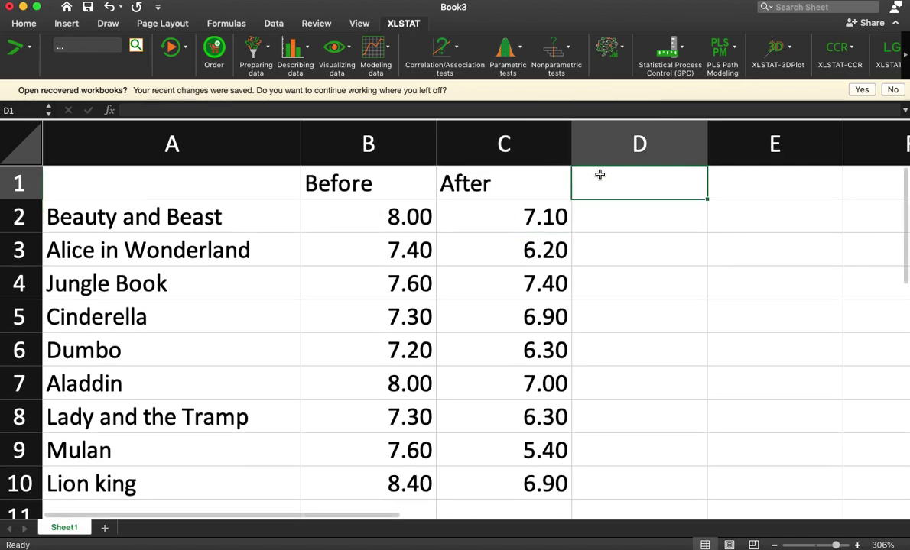
text(delta)
key(Return)
Step: Calculate Before minus After in D2 with =B2-C2 and fill the formula down to D10
text(=)
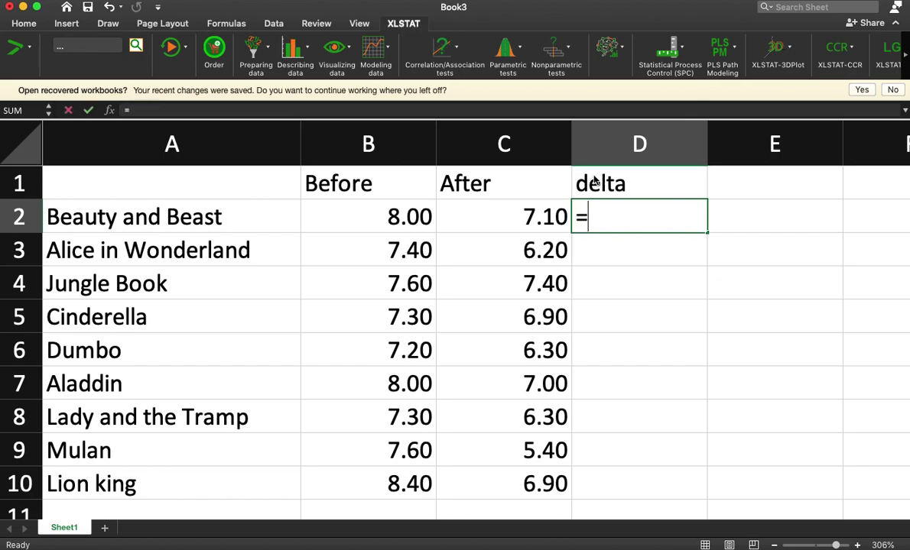
click(347, 204)
text(-)
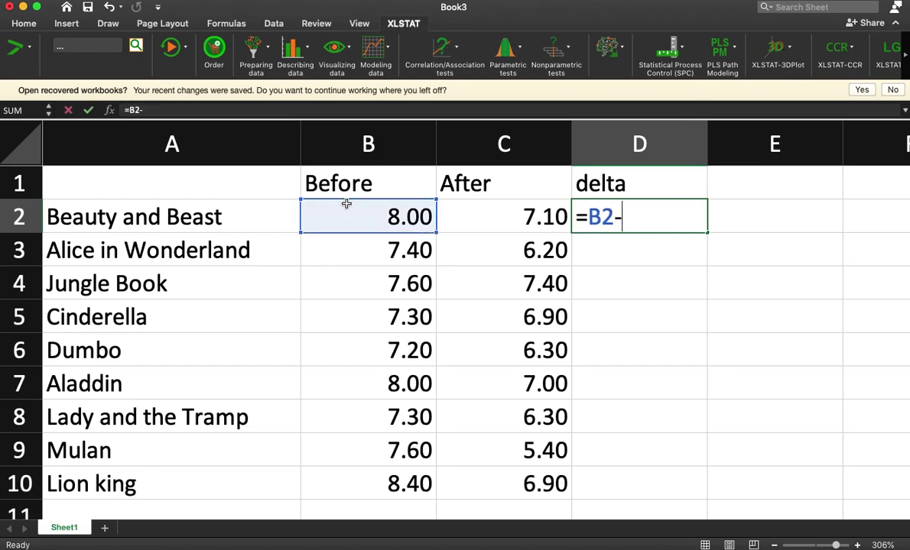
click(525, 217)
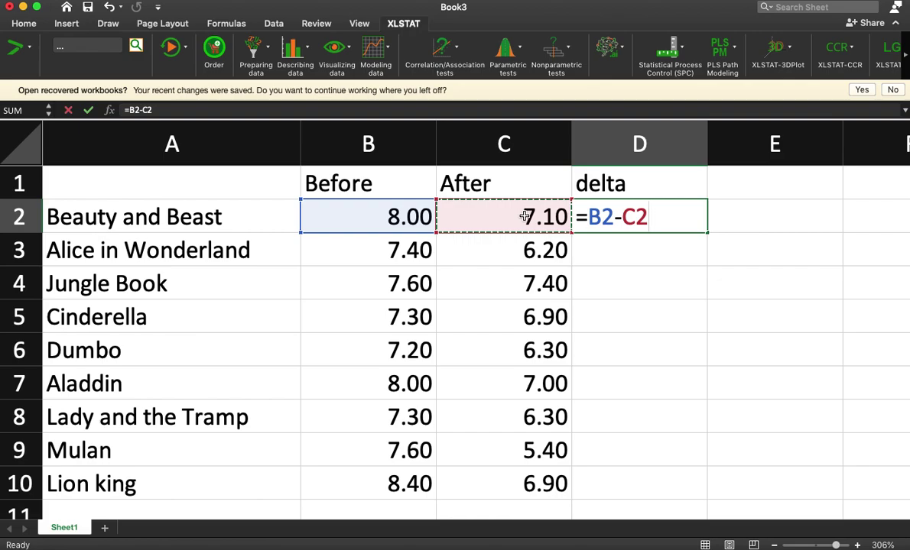
key(Return)
click(612, 216)
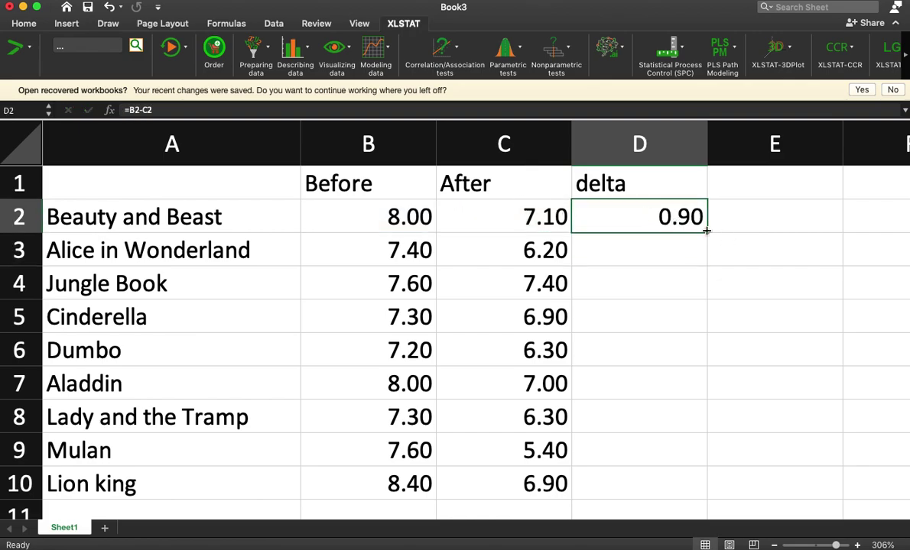
double_click(706, 234)
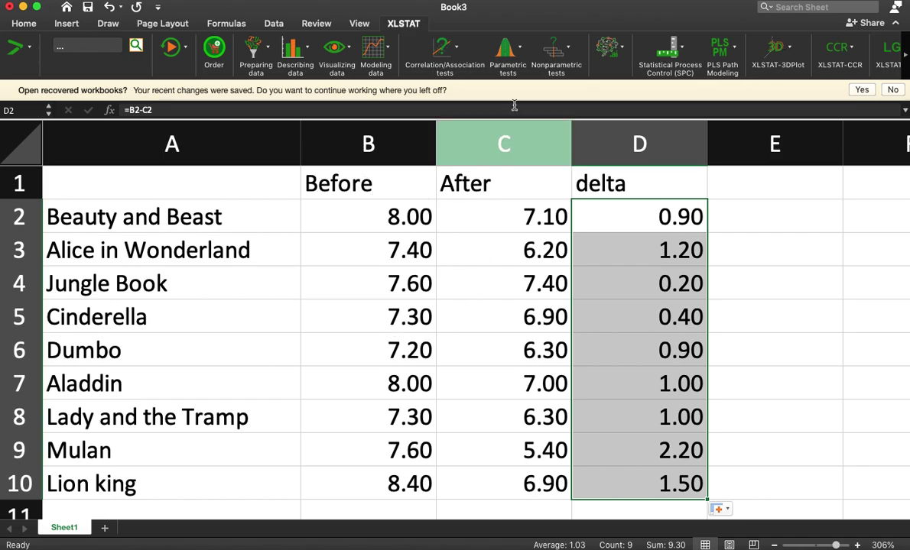
Step: Start a two-sample t-test and z-test with column B as Sample 1 and column C as Sample 2
click(509, 51)
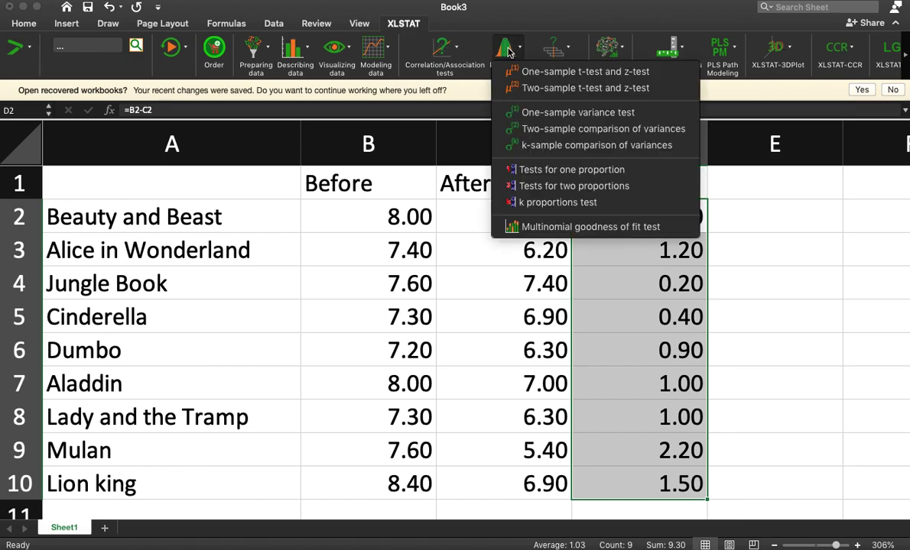
click(558, 90)
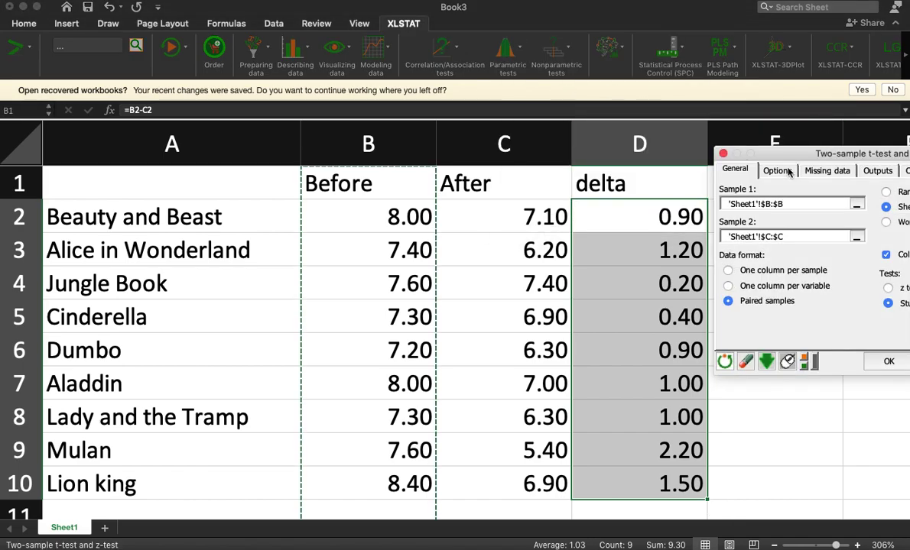
drag(815, 157, 597, 192)
click(577, 238)
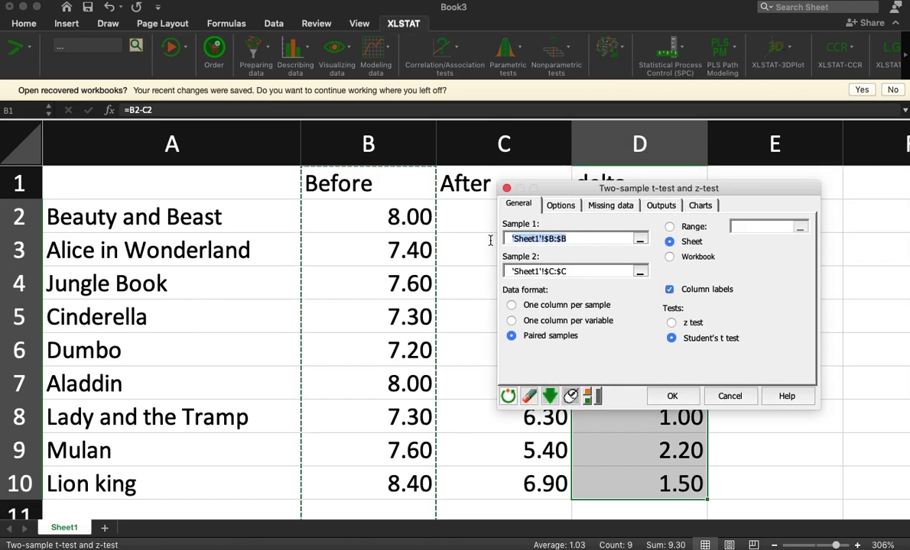
key(BackSpace)
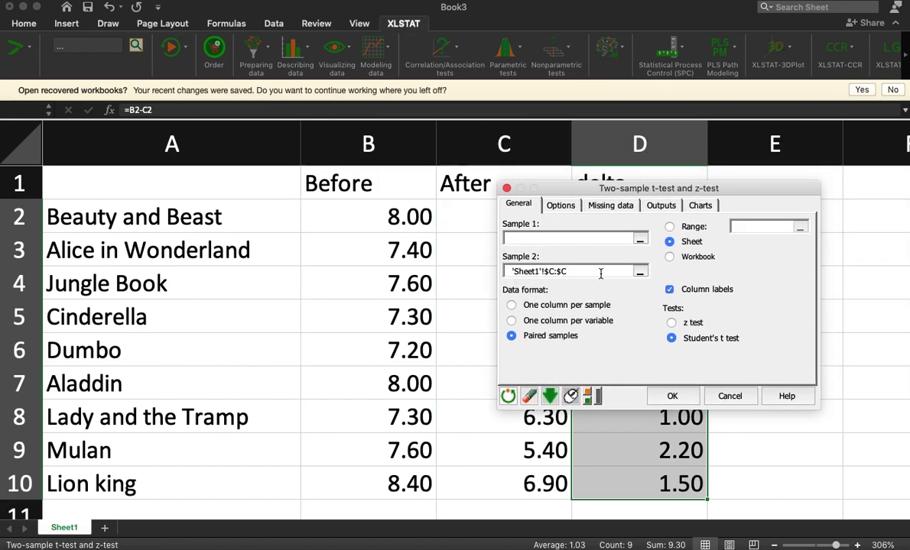
click(380, 139)
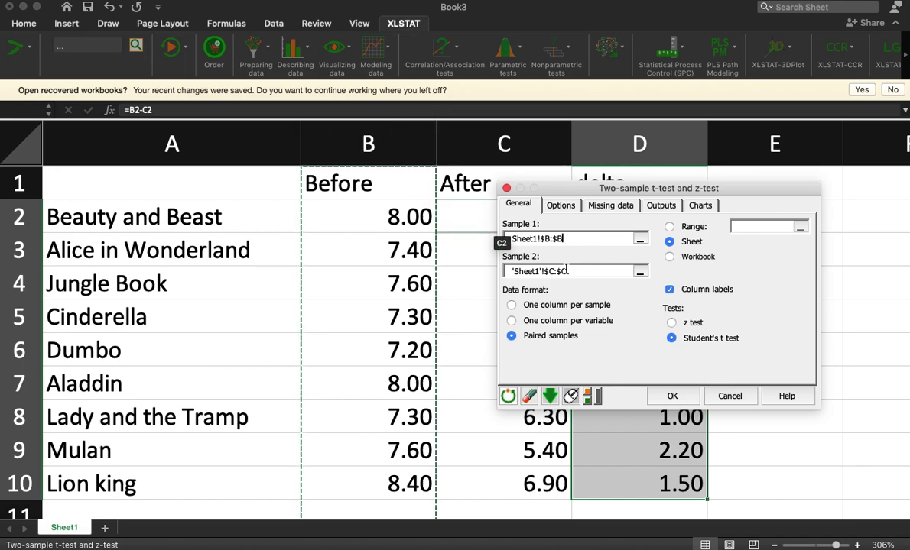
click(535, 272)
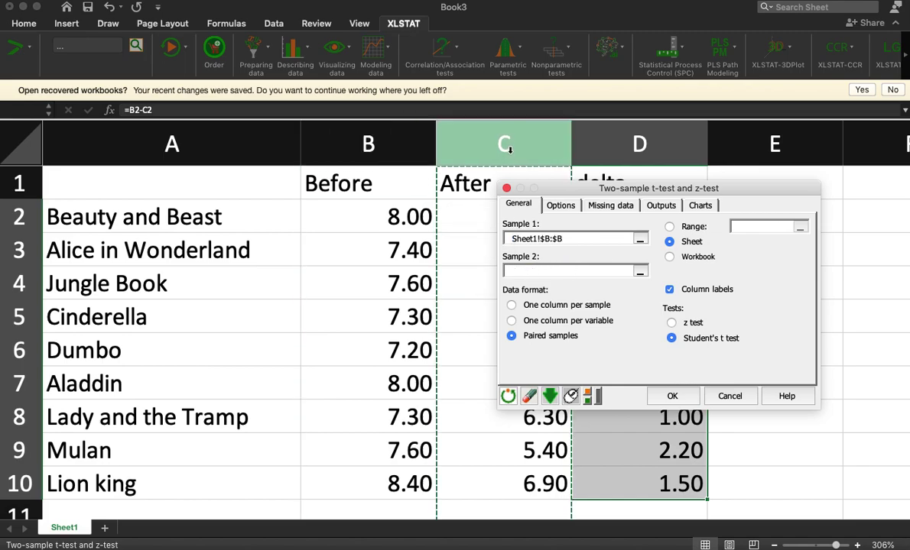
click(474, 139)
key(Tab)
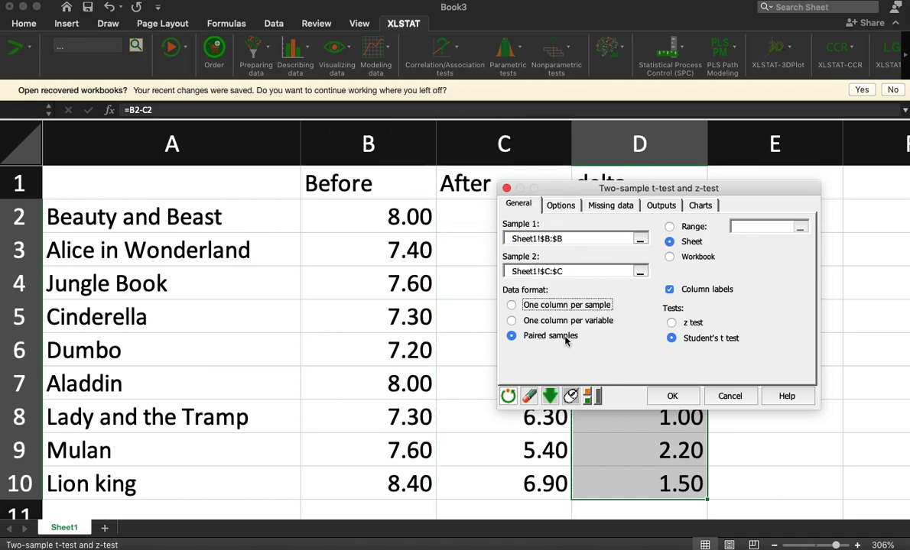
Step: Set the alternative hypothesis to Mean 1 - Mean 2 ≠ D and run the paired t-test
click(567, 209)
click(617, 238)
click(594, 248)
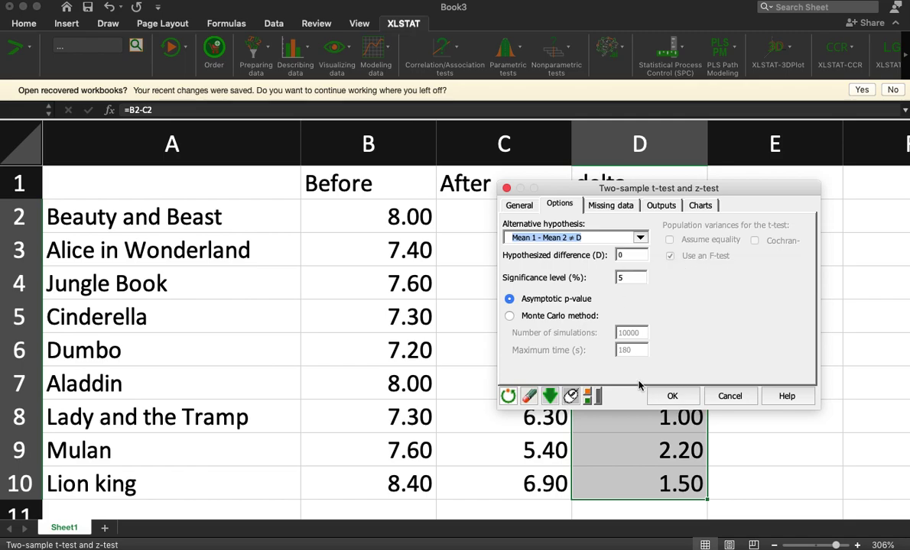
click(672, 396)
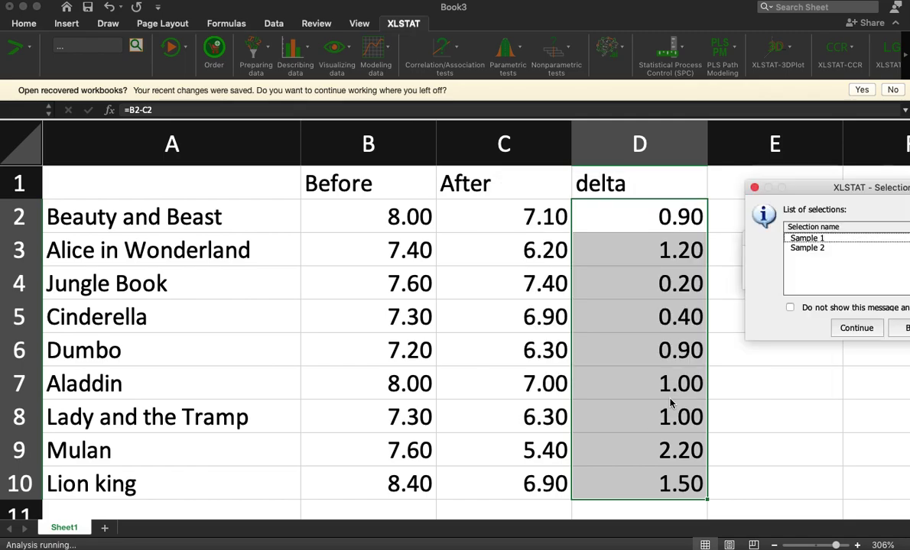
click(856, 328)
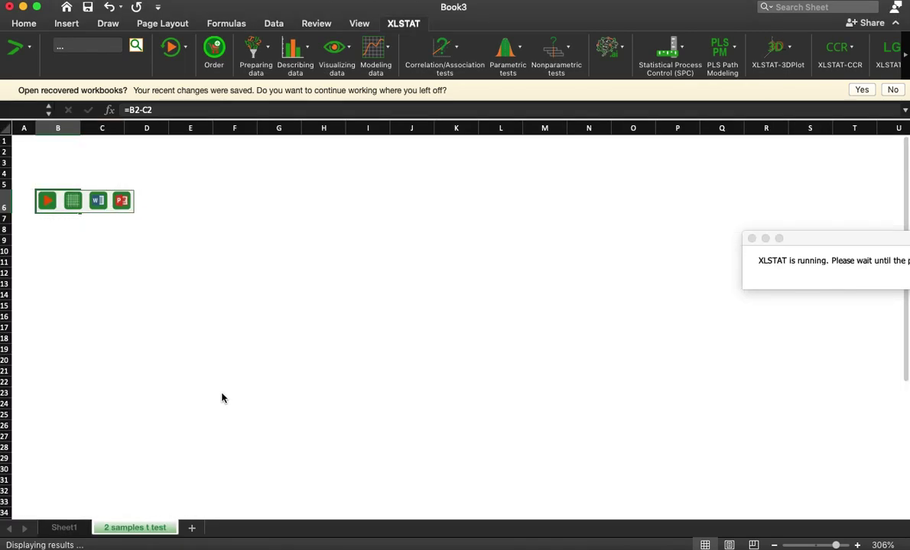
Step: Format the two-tailed test results in C22:C26 to show three decimal places
drag(107, 398, 104, 442)
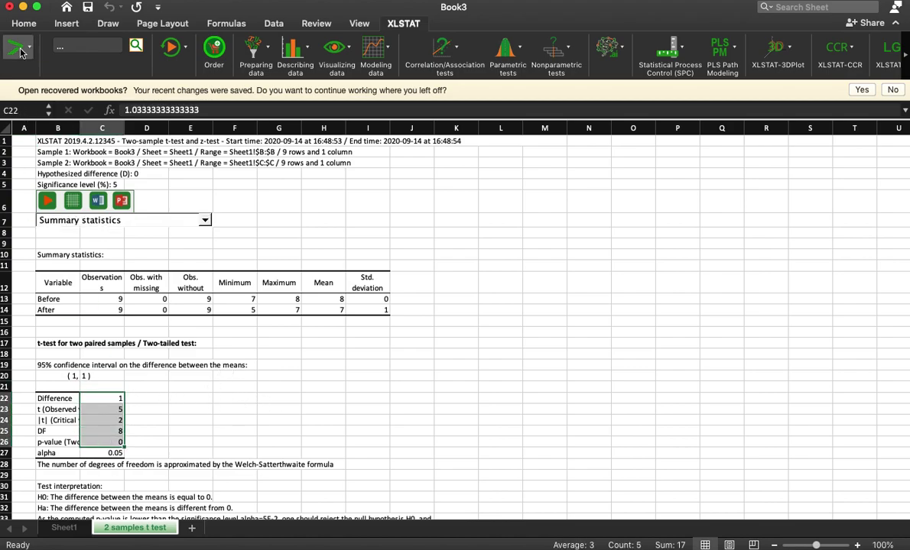
click(24, 23)
click(531, 65)
click(530, 65)
click(530, 65)
click(143, 442)
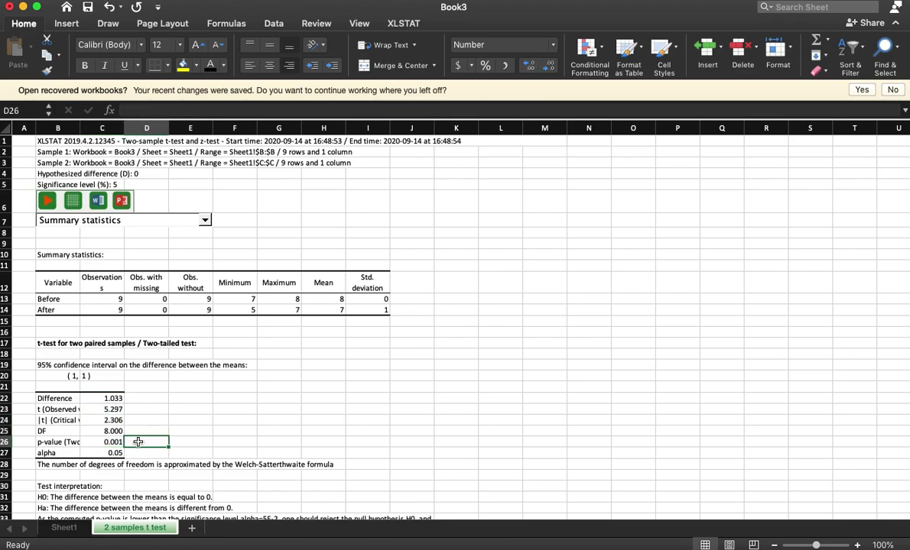
Step: Compare the observed t with the critical value and the p-value with alpha, and read the test interpretation
click(111, 409)
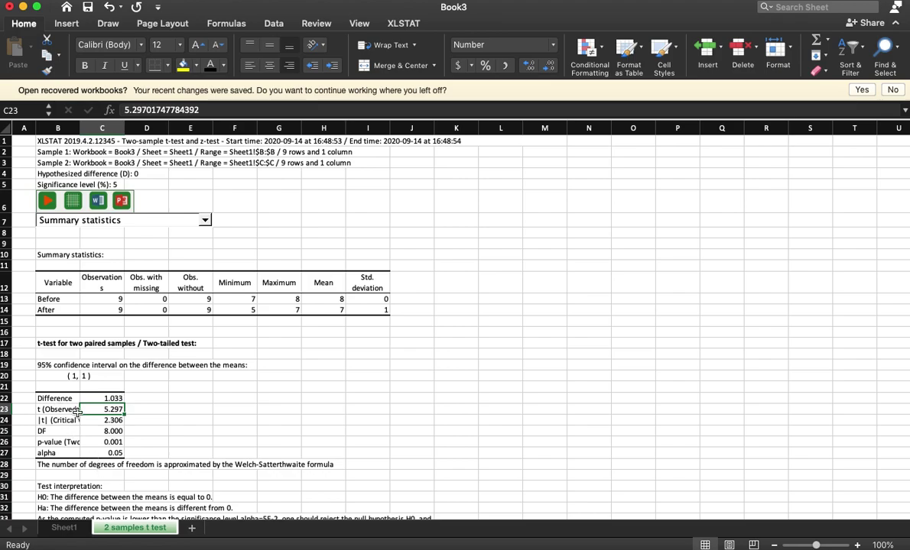
click(121, 421)
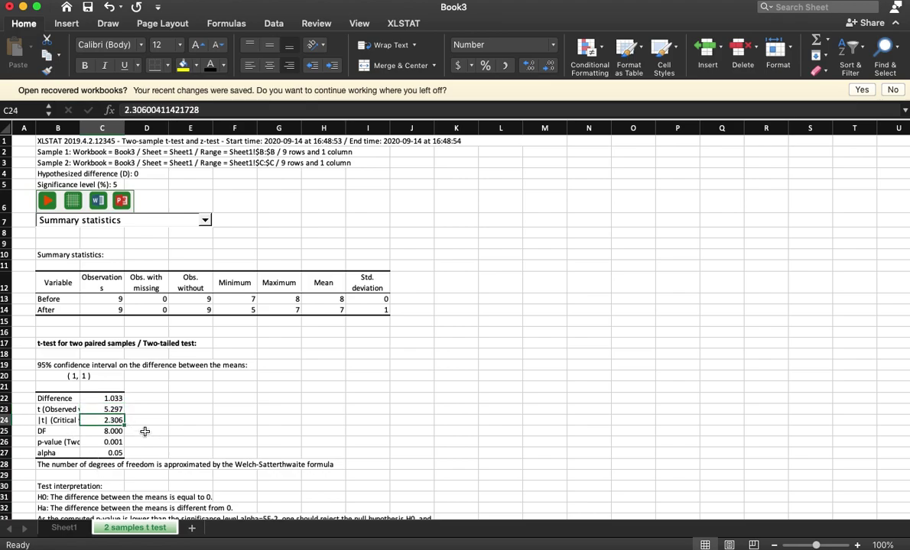
click(114, 446)
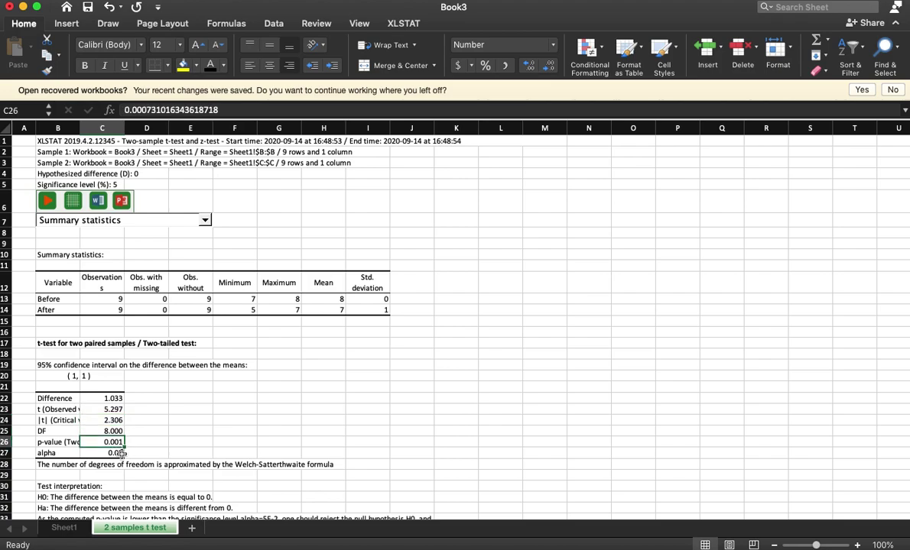
click(115, 454)
scroll(111, 447, down, 3)
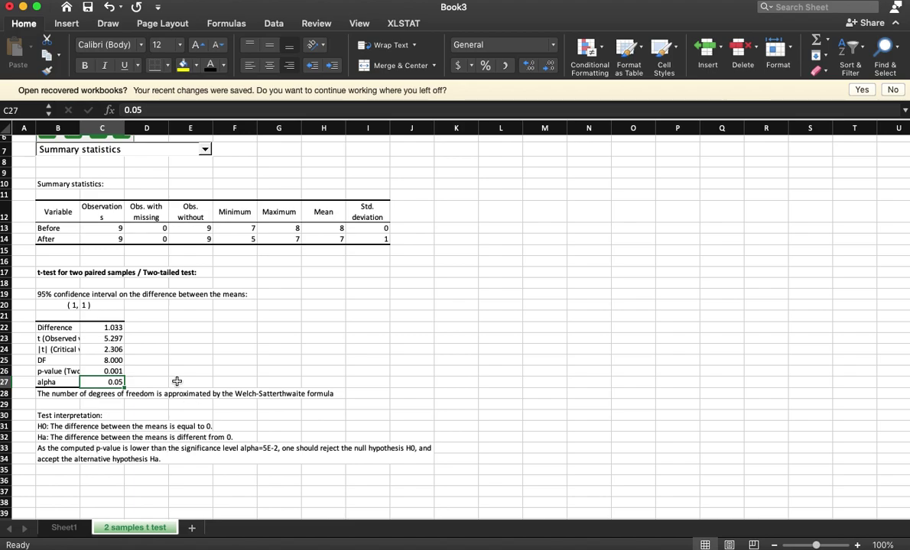
Step: Run the two-sample paired t-test again on the Sheet1 data with the alternative hypothesis Mean 1 - Mean 2 > D
click(64, 528)
click(481, 313)
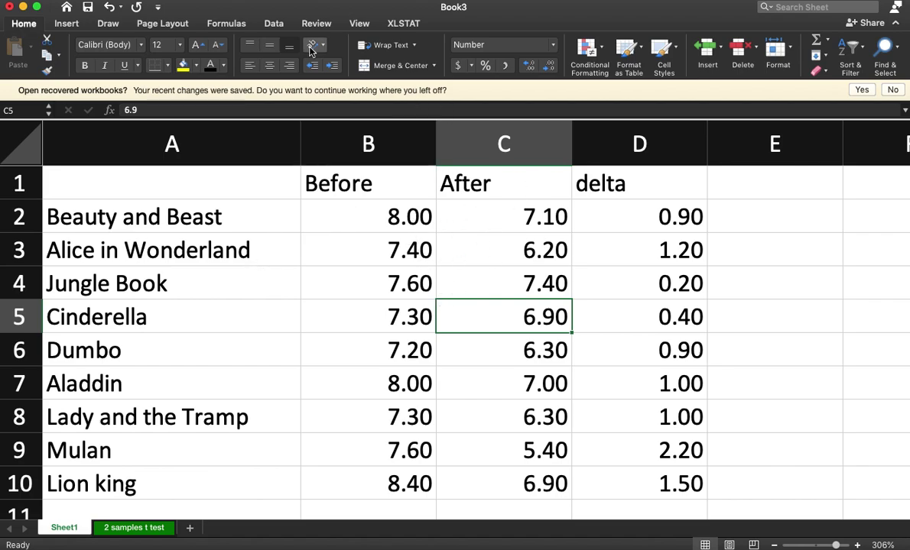
click(403, 23)
click(504, 51)
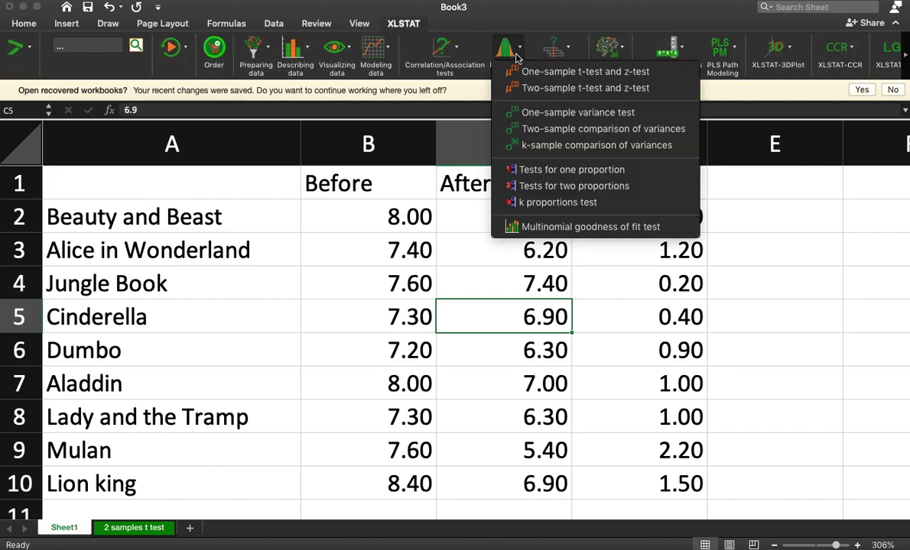
click(570, 91)
drag(850, 65, 340, 191)
click(269, 204)
click(305, 236)
click(266, 271)
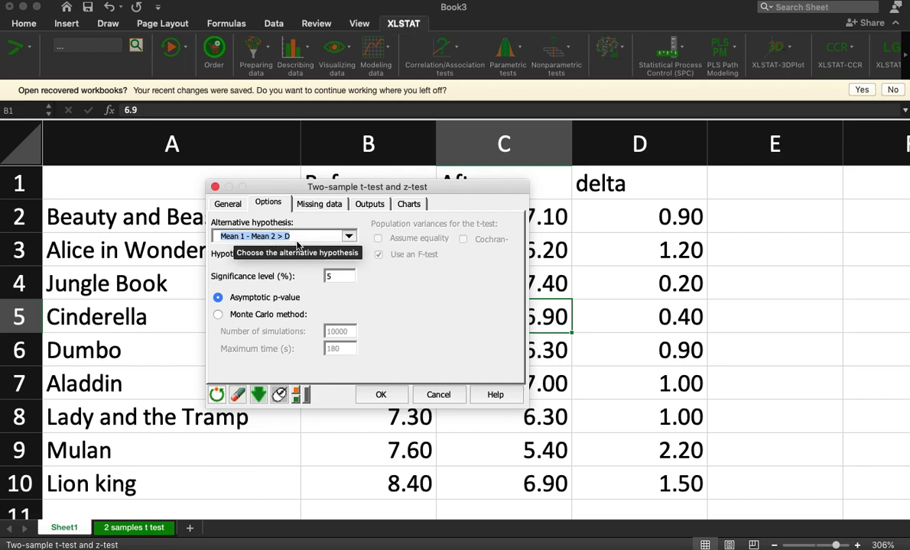
click(381, 394)
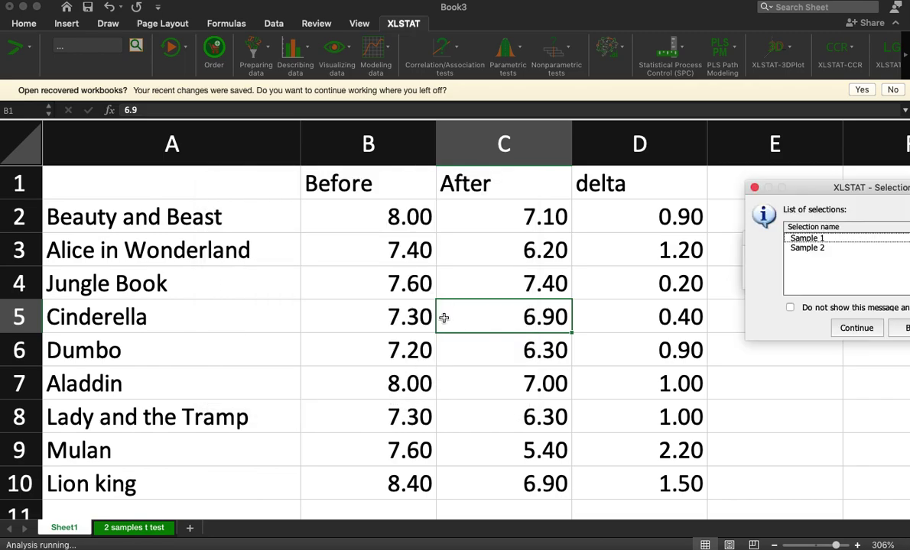
click(857, 329)
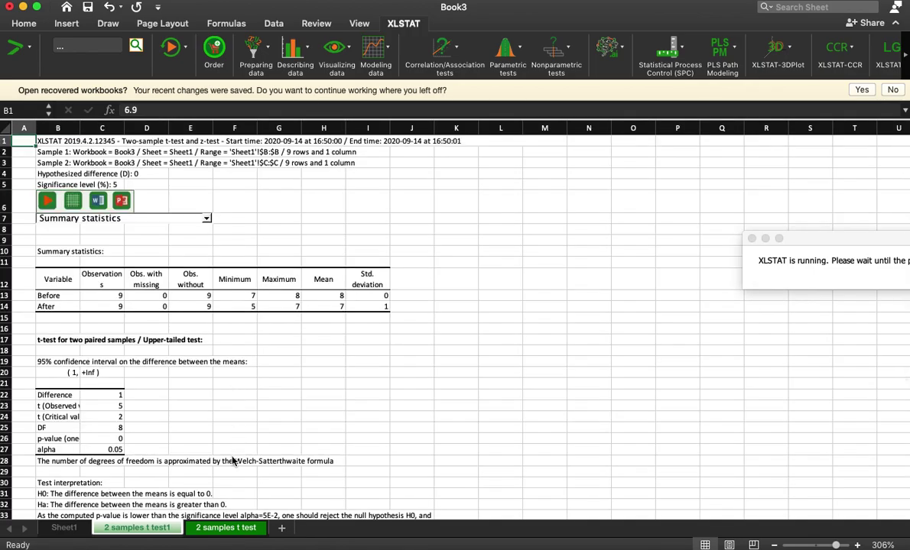
Step: Read the upper-tailed test results and their interpretation on the new results sheet
scroll(233, 459, down, 2)
scroll(231, 455, down, 3)
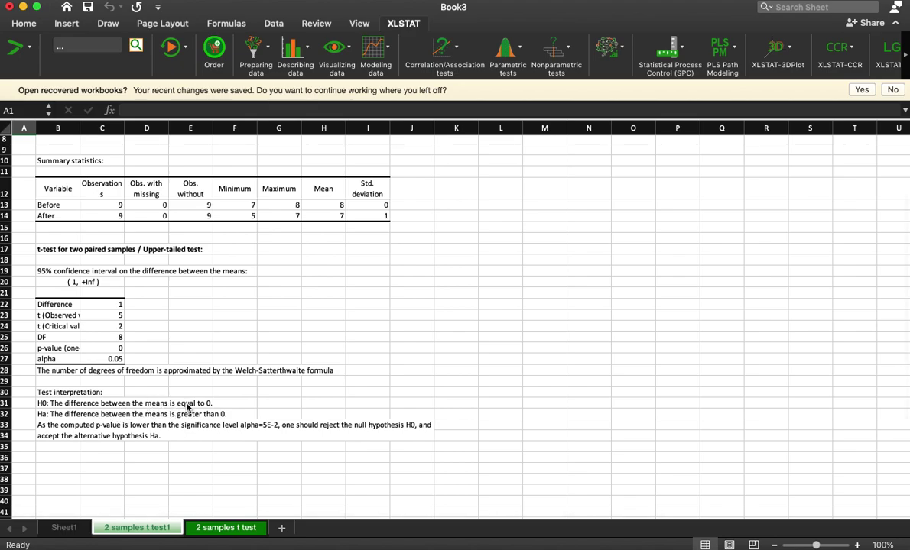
click(109, 431)
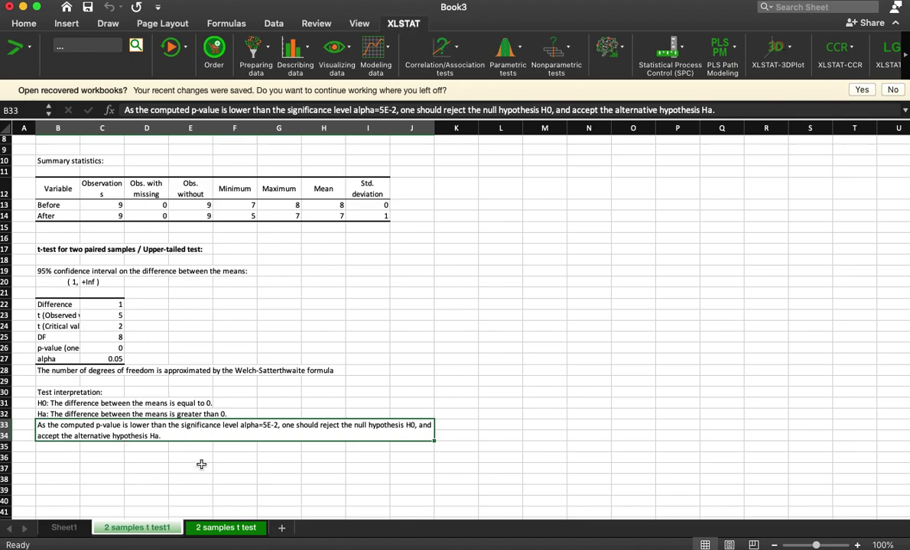
Step: Widen columns C and B on the upper-tailed results sheet so the statistic labels fit
drag(107, 315, 106, 337)
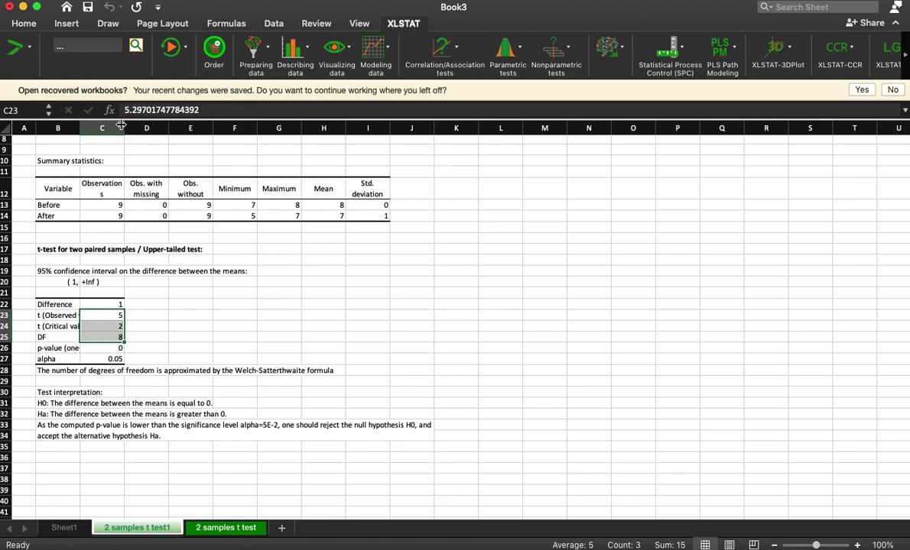
drag(124, 128, 142, 134)
drag(80, 127, 106, 128)
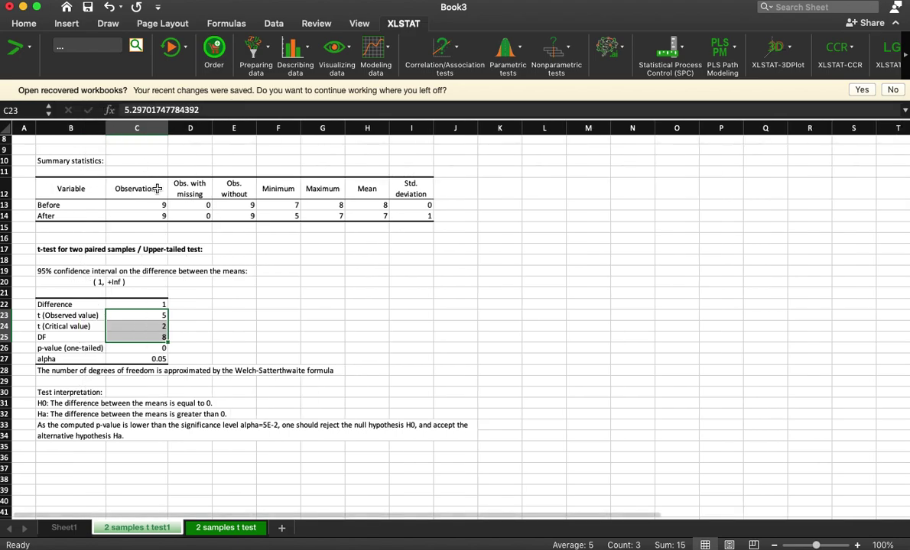
Step: Review the upper-tailed test's conclusion and statistics, and compare them with the Before and After scores on Sheet1
click(84, 425)
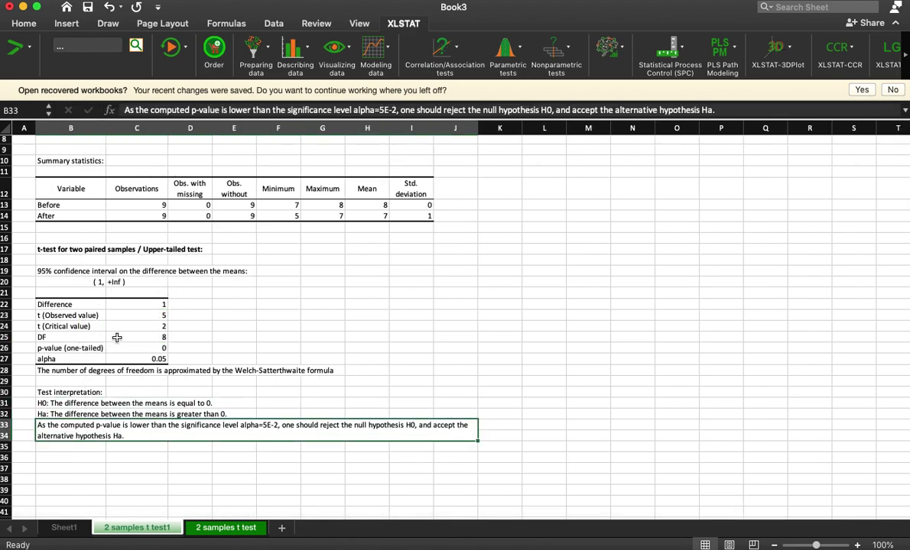
drag(147, 303, 152, 337)
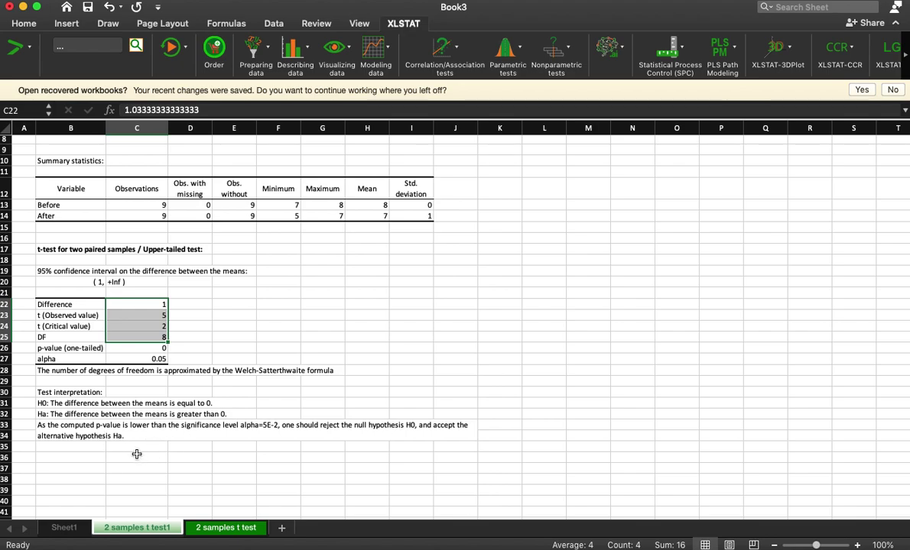
click(68, 530)
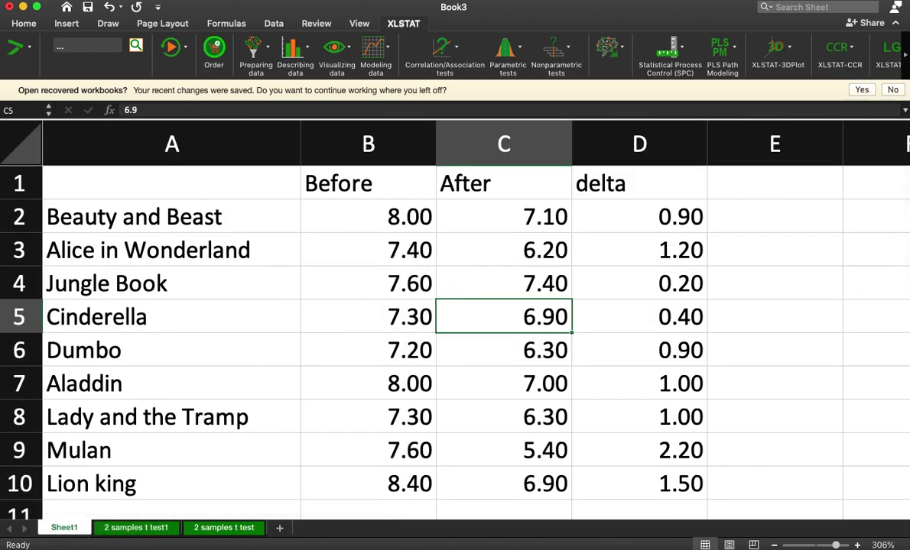
scroll(412, 245, down, 1)
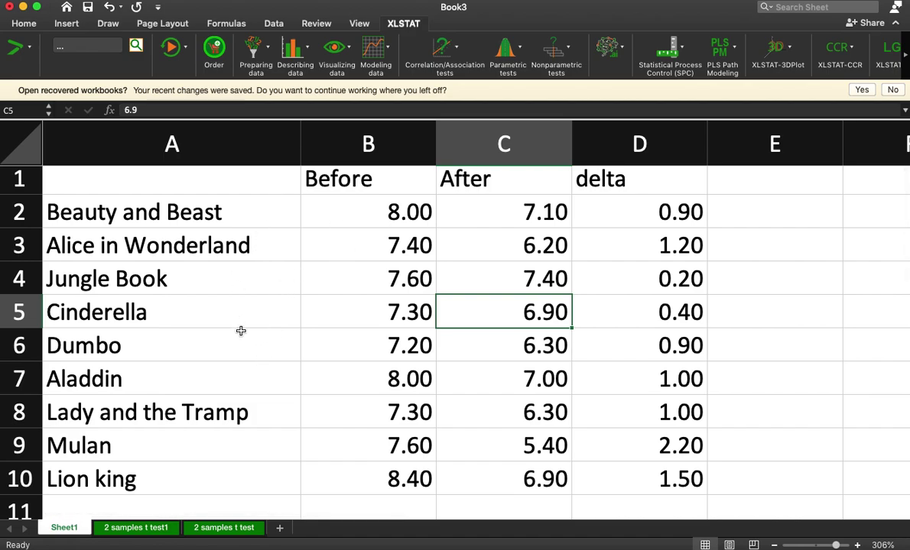
scroll(492, 331, down, 1)
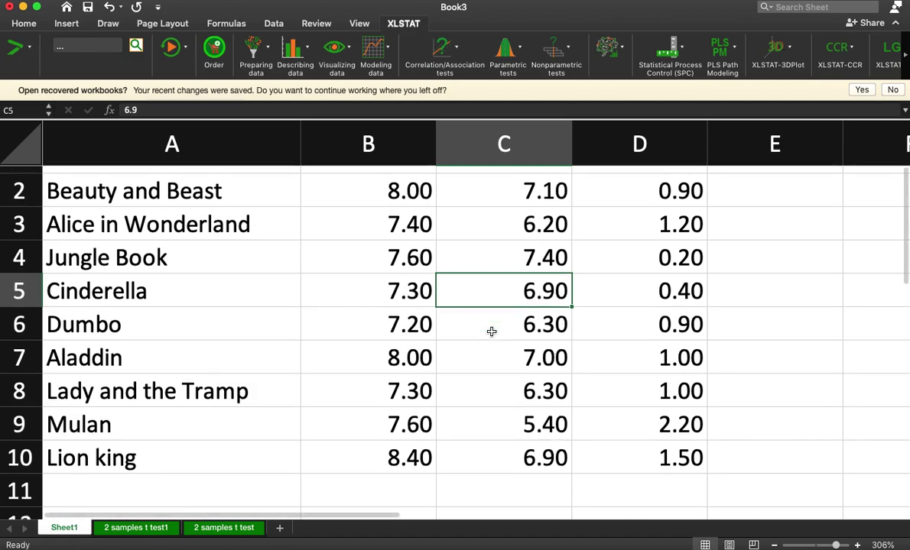
scroll(461, 377, up, 2)
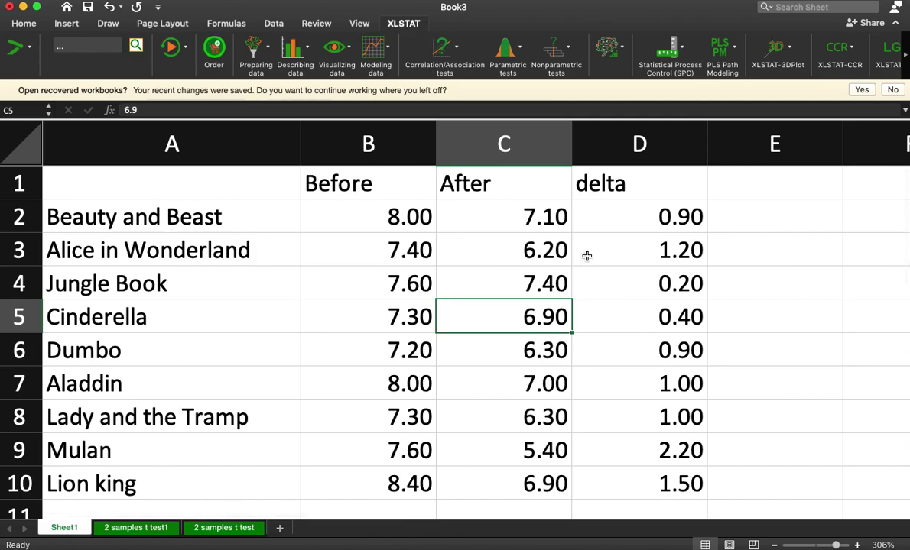
drag(461, 203, 496, 483)
drag(368, 204, 382, 478)
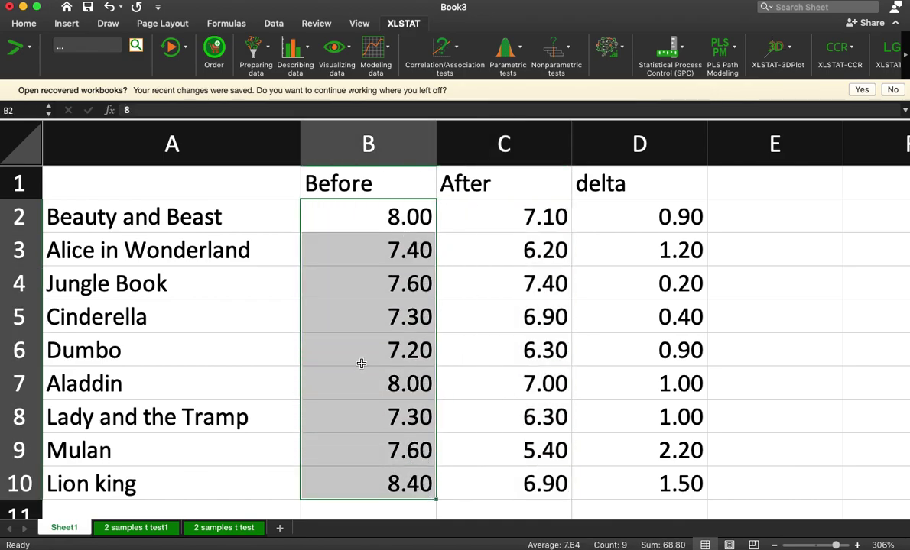
Step: Revisit the upper-tailed and two-tailed results sheets, and return to the film scores on Sheet1
click(139, 532)
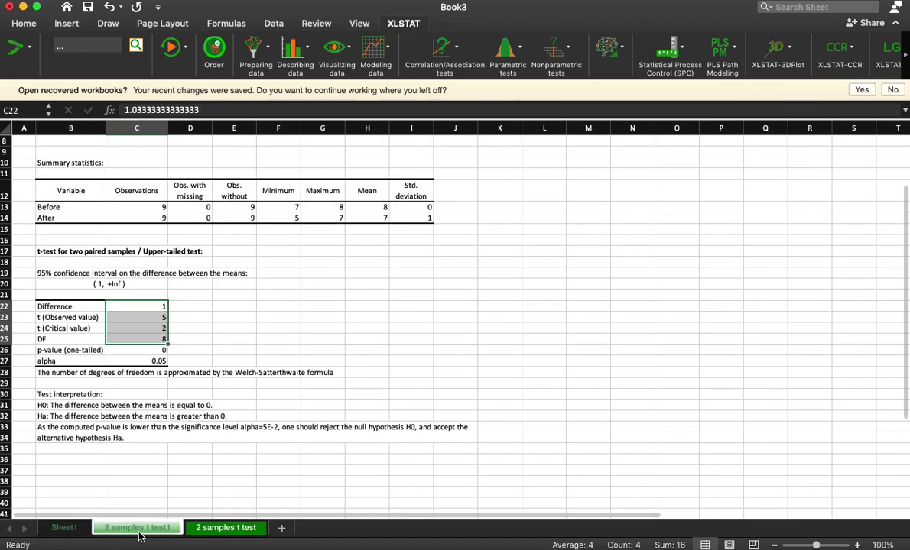
click(237, 529)
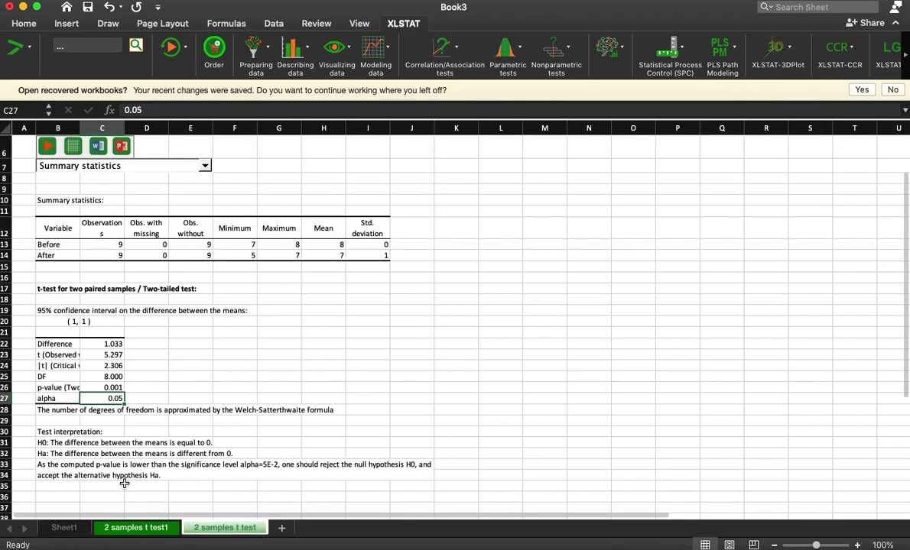
click(64, 528)
scroll(528, 315, down, 1)
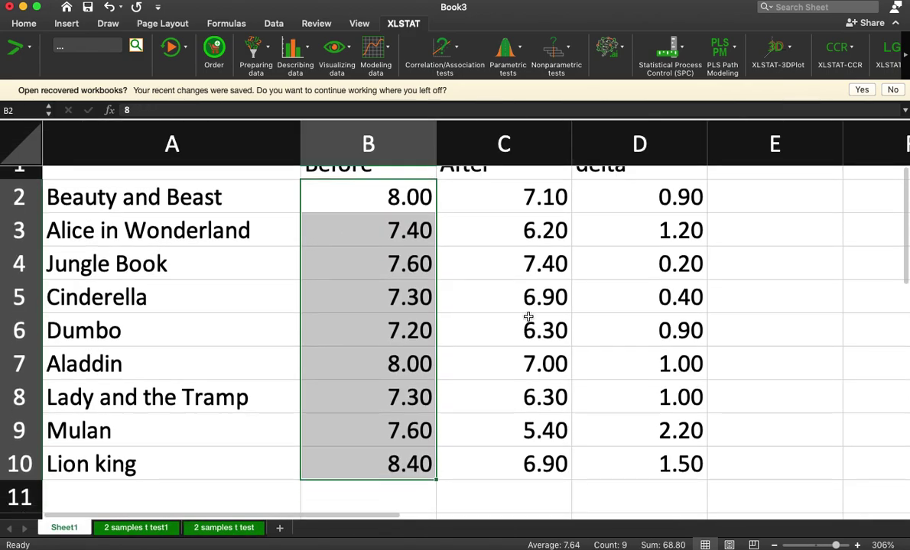
scroll(527, 315, up, 1)
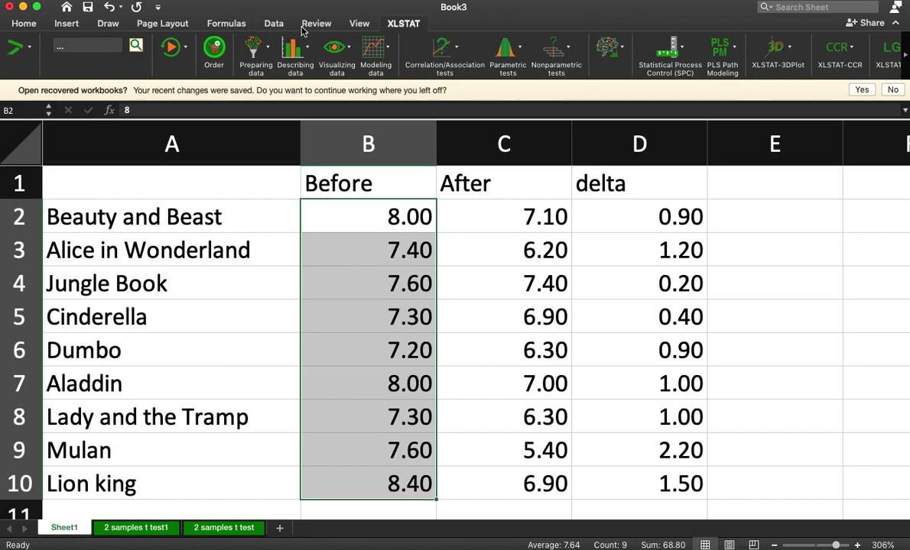
Step: Start the Data Analysis tool t-Test: Paired Two Sample for Means with the Before scores B2:B10 as the Variable 1 range
click(271, 24)
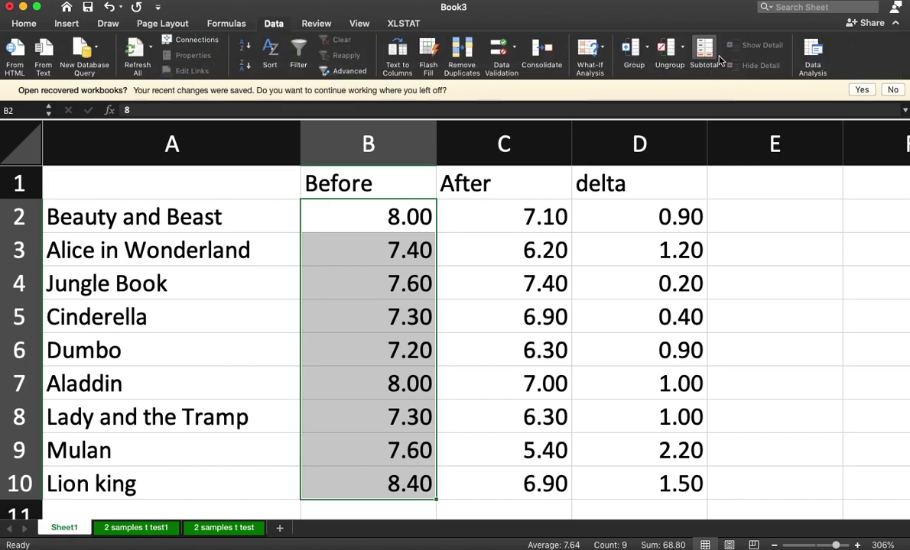
click(814, 55)
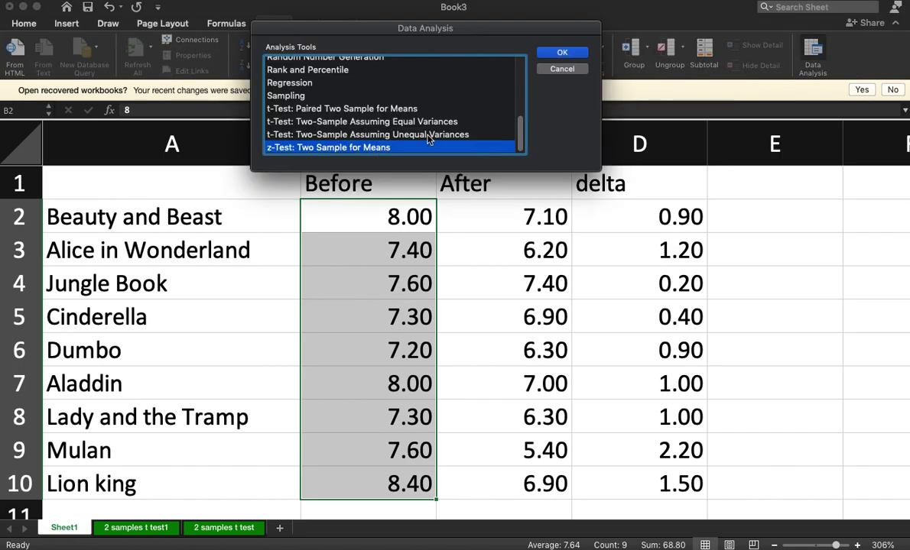
scroll(465, 151, up, 2)
scroll(465, 151, down, 2)
click(393, 110)
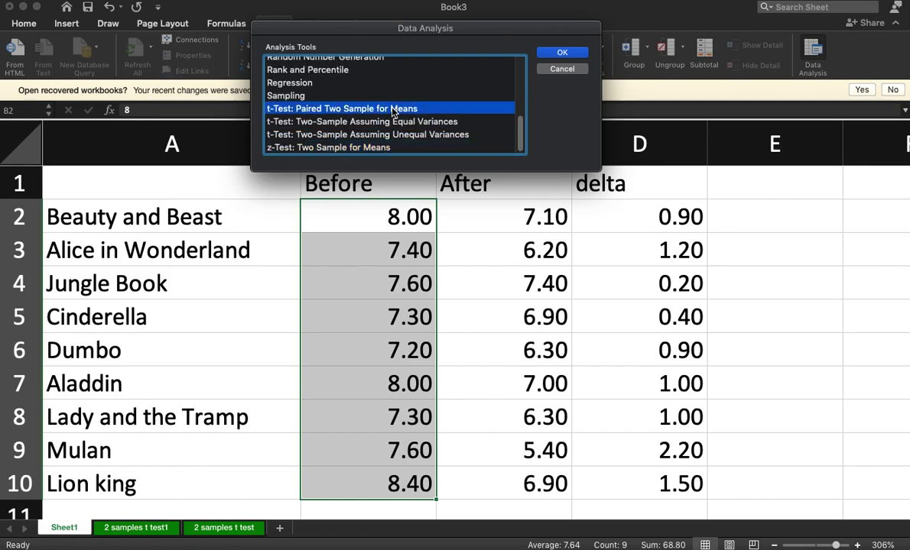
click(562, 52)
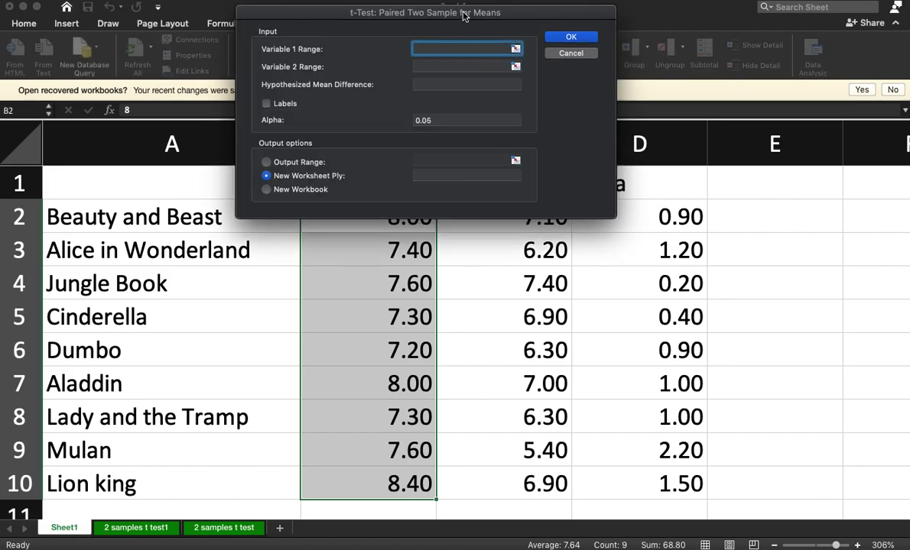
drag(462, 15, 845, 4)
drag(356, 209, 380, 417)
Step: Set the Variable 2 range to the After scores C2:C10 and the hypothesized mean difference to 0, and run the test to a new worksheet
click(679, 60)
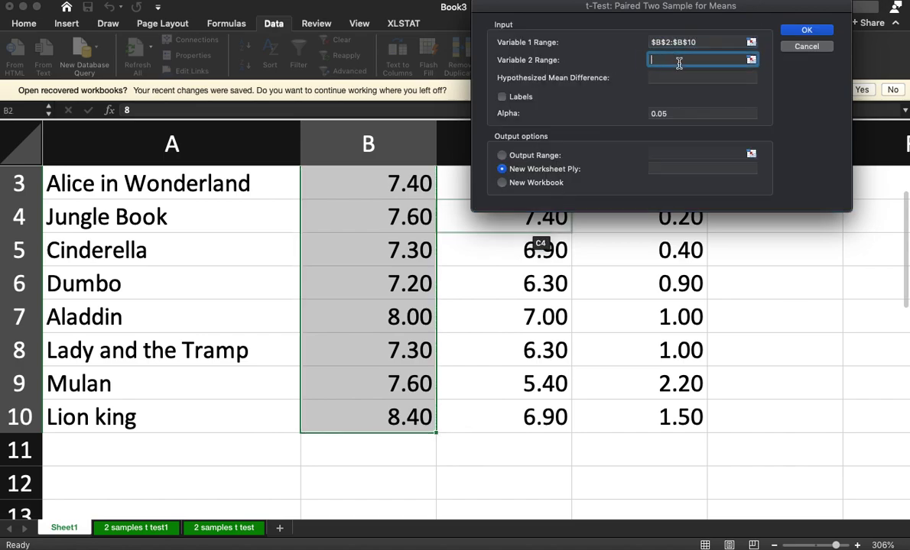
drag(566, 11, 643, 0)
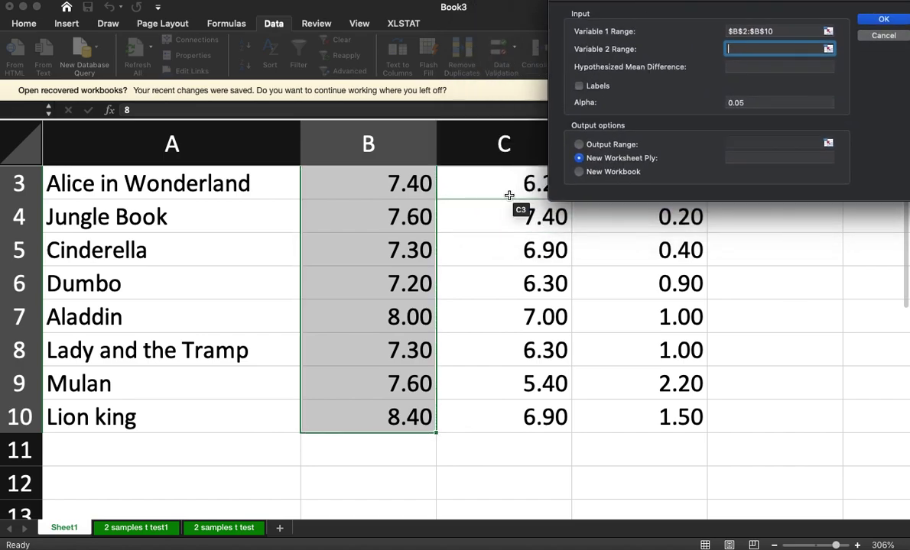
scroll(520, 222, up, 2)
drag(491, 196, 514, 471)
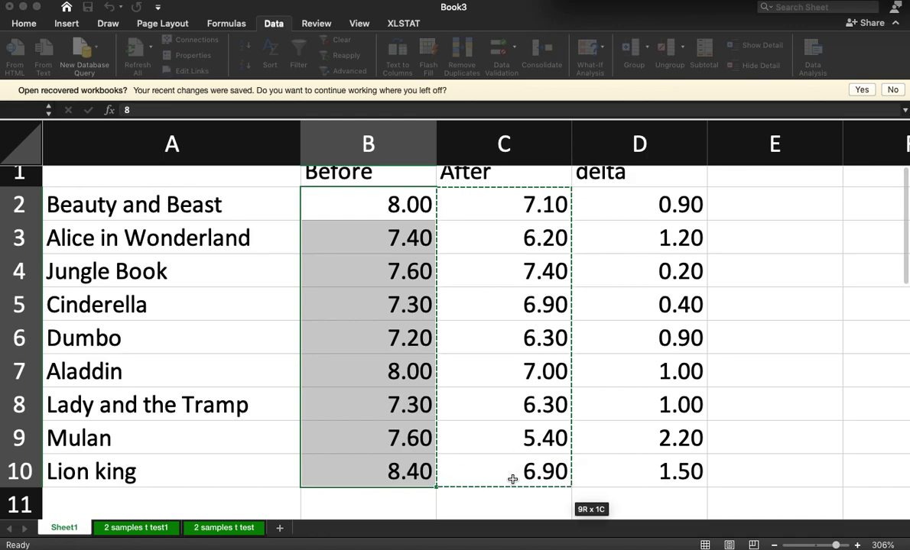
click(738, 67)
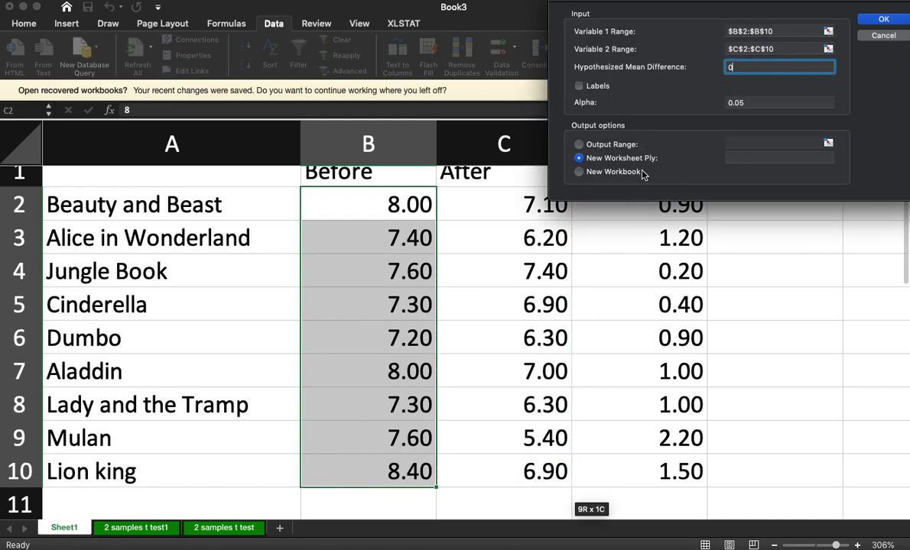
click(883, 20)
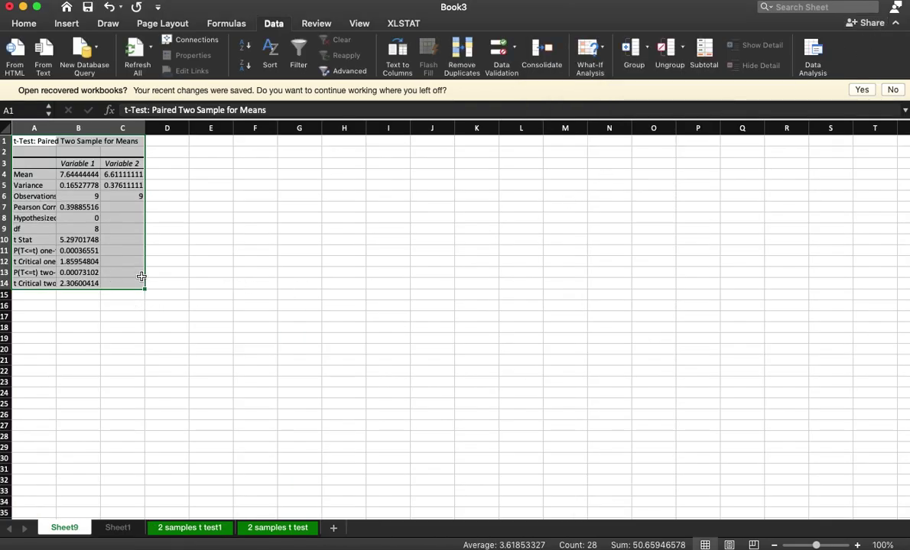
Step: Widen columns A and B on the new t-test output sheet so the labels fit, and select the t Stat value
drag(100, 128, 121, 128)
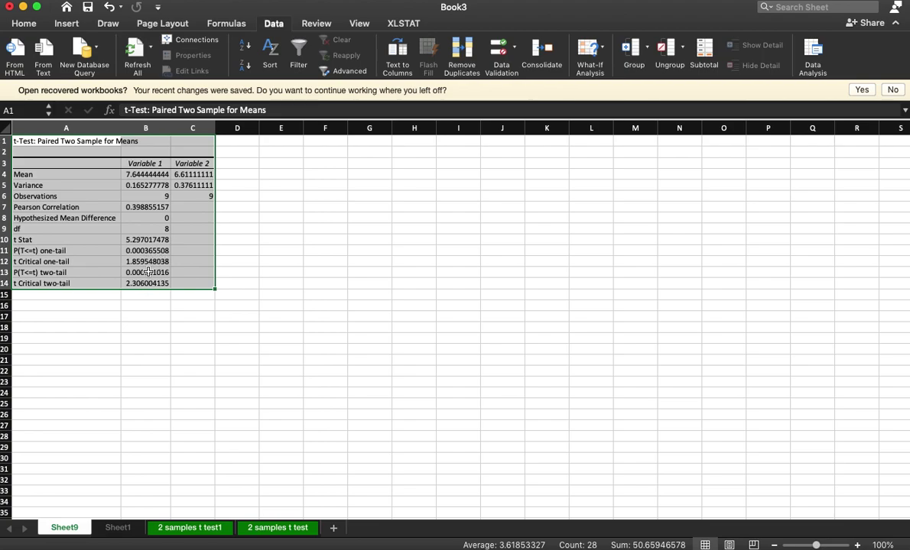
click(151, 236)
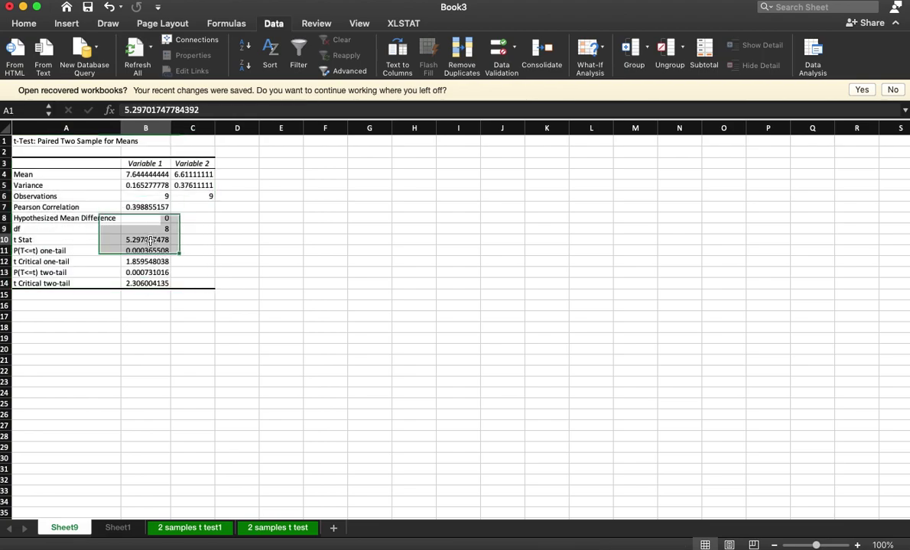